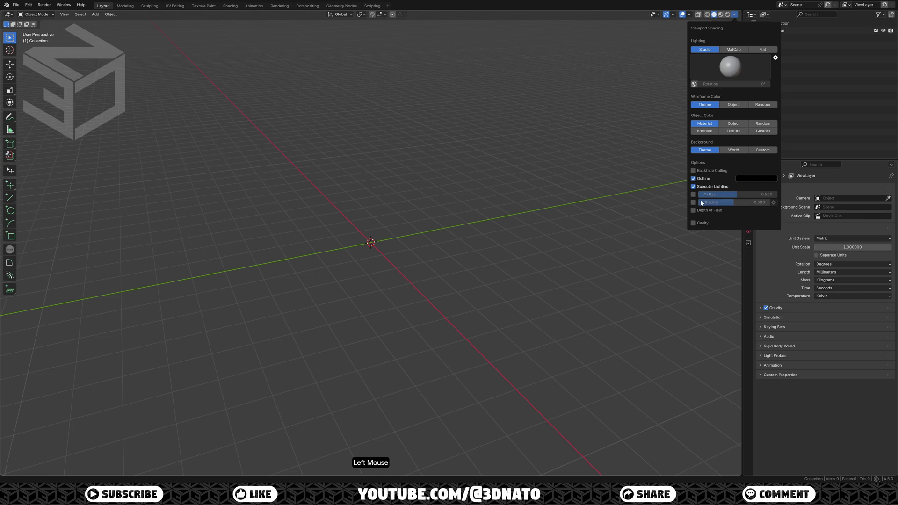
# Step: Enable Cavity in the viewport shading options and change its cavity type
pyautogui.click(694, 223)
pyautogui.click(758, 223)
pyautogui.click(757, 233)
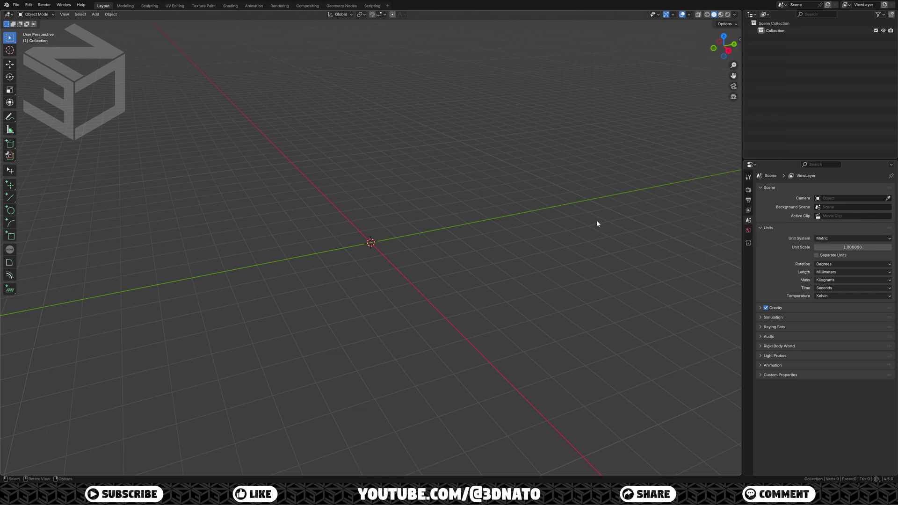
# Step: In top view, add a mesh circle at the origin with 64 vertices and a 25 mm radius
pyautogui.press('KP_7')
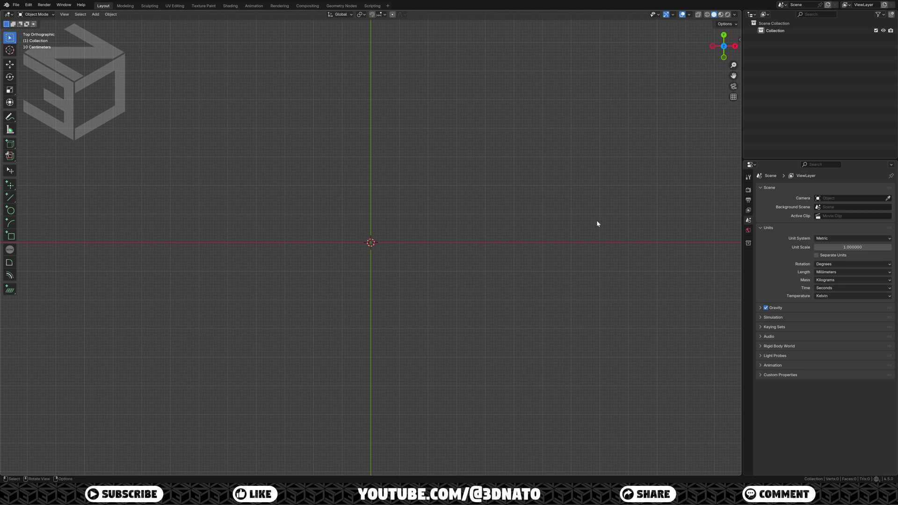
pyautogui.hotkey('shift', 'a')
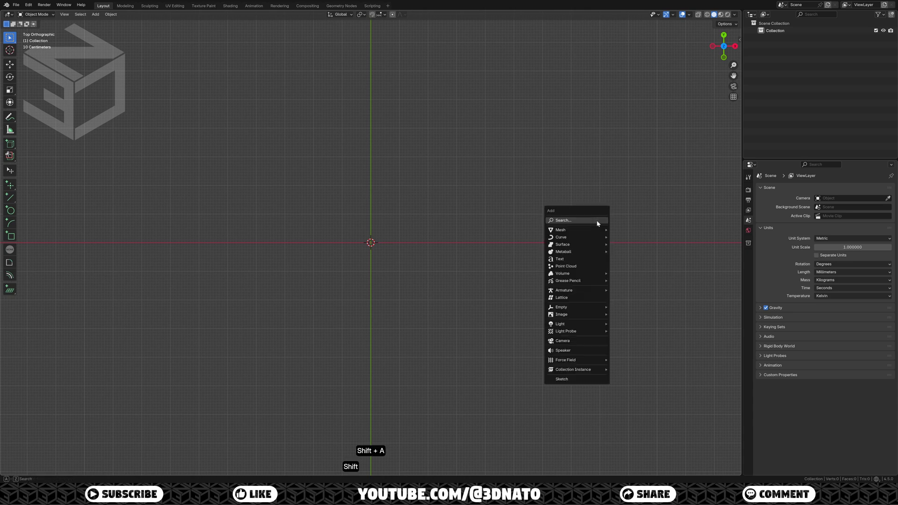
pyautogui.moveTo(596, 230)
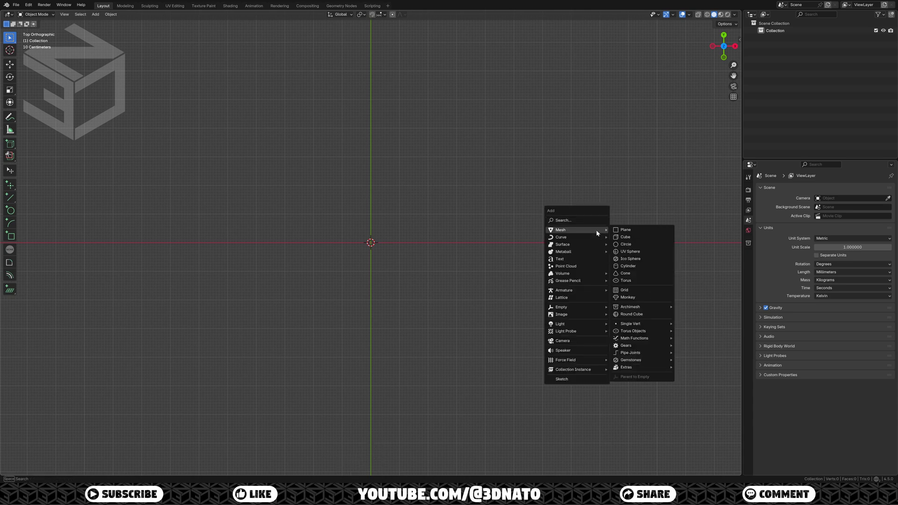
pyautogui.click(625, 244)
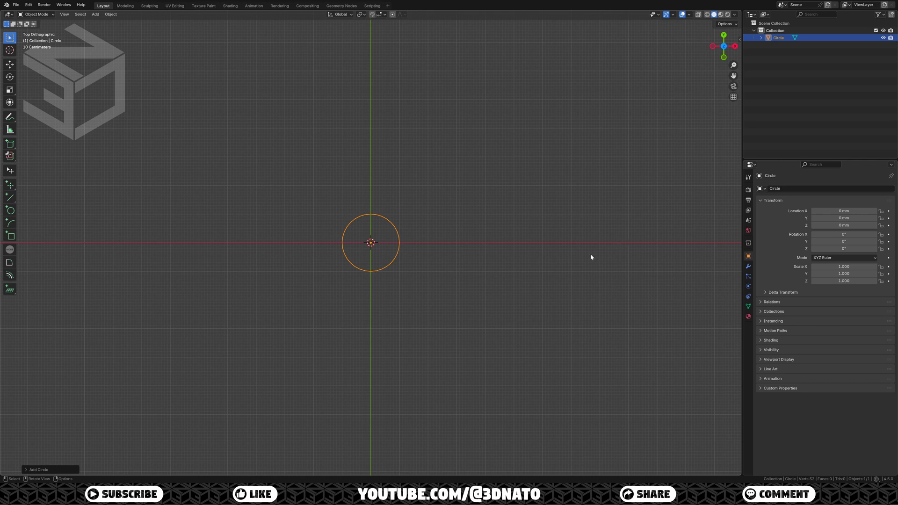
pyautogui.click(64, 469)
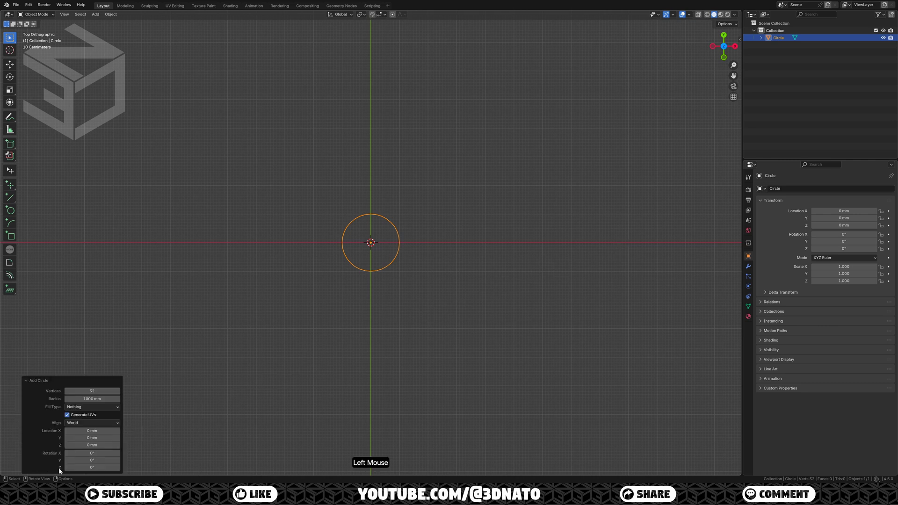
pyautogui.doubleClick(94, 392)
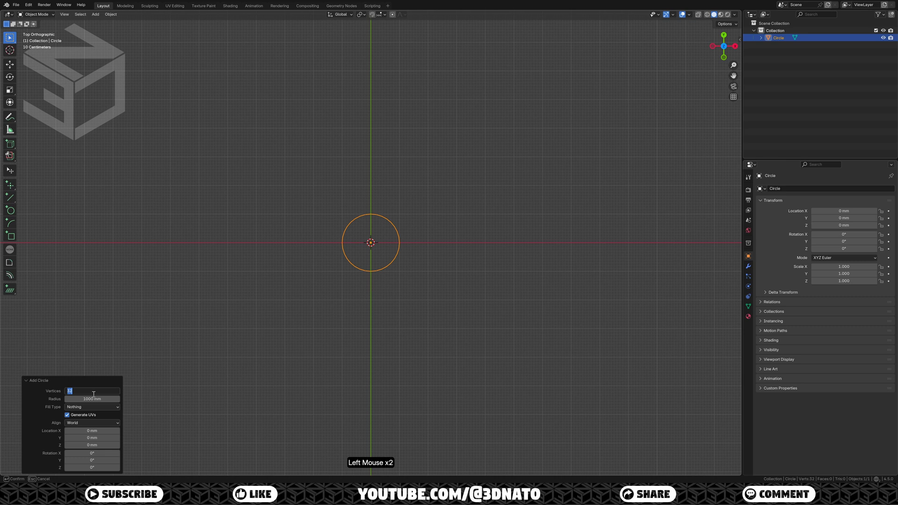
pyautogui.write('64')
pyautogui.press('Tab')
pyautogui.write('2')
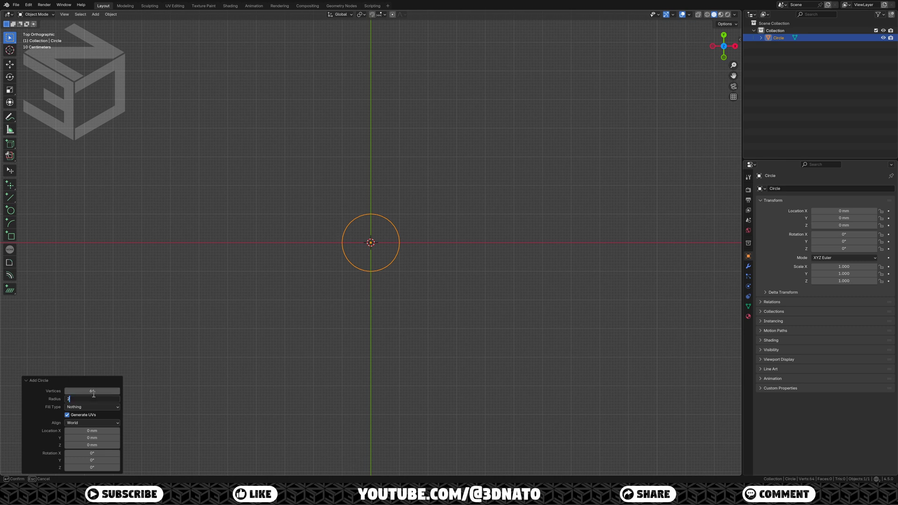
pyautogui.write('5')
pyautogui.press('Return')
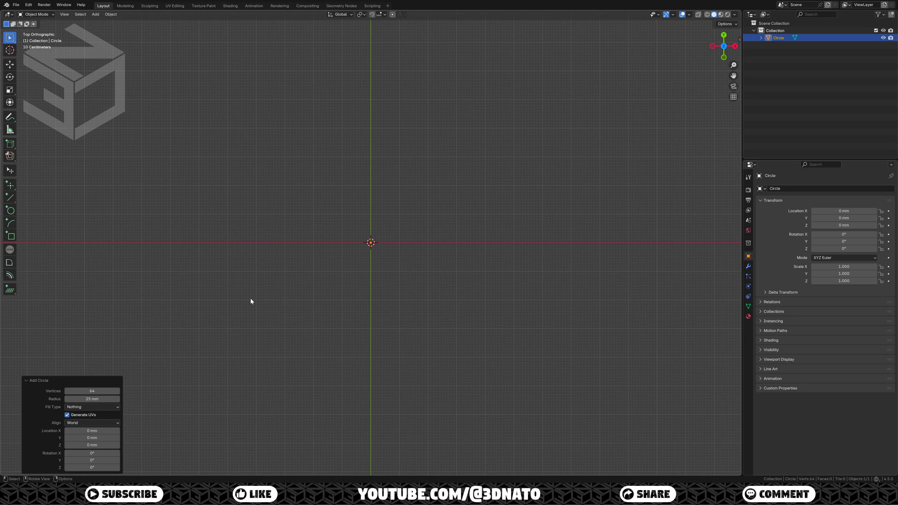
# Step: Add a second concentric 64-vertex mesh circle with half the radius, 12.5 mm
pyautogui.press('KP_Decimal')
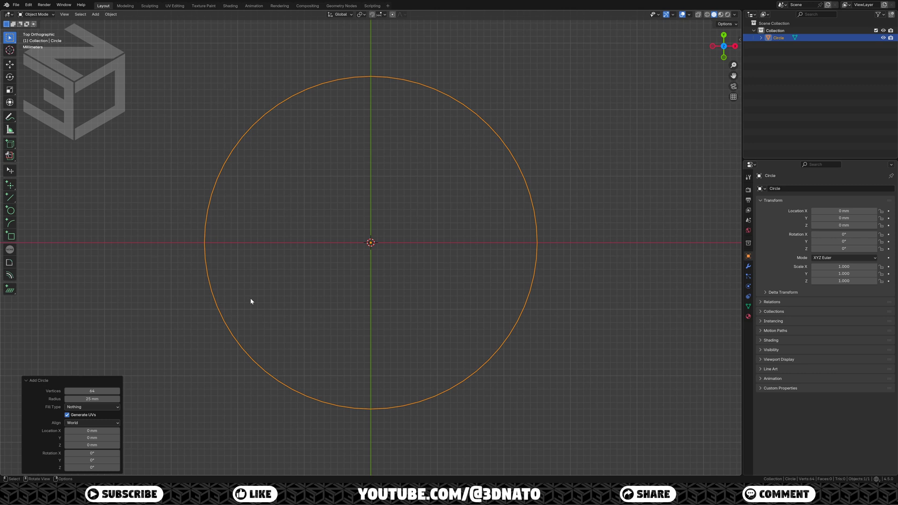
pyautogui.hotkey('shift', 'a')
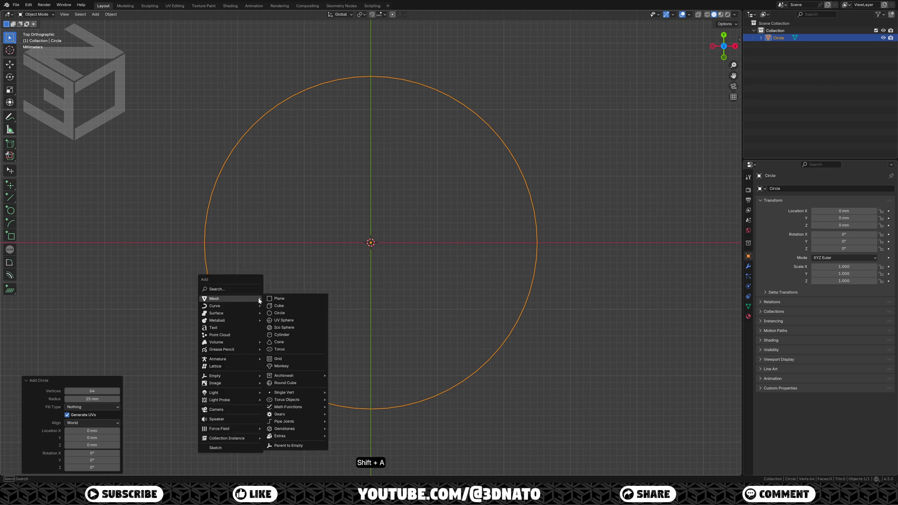
pyautogui.click(276, 312)
pyautogui.click(101, 399)
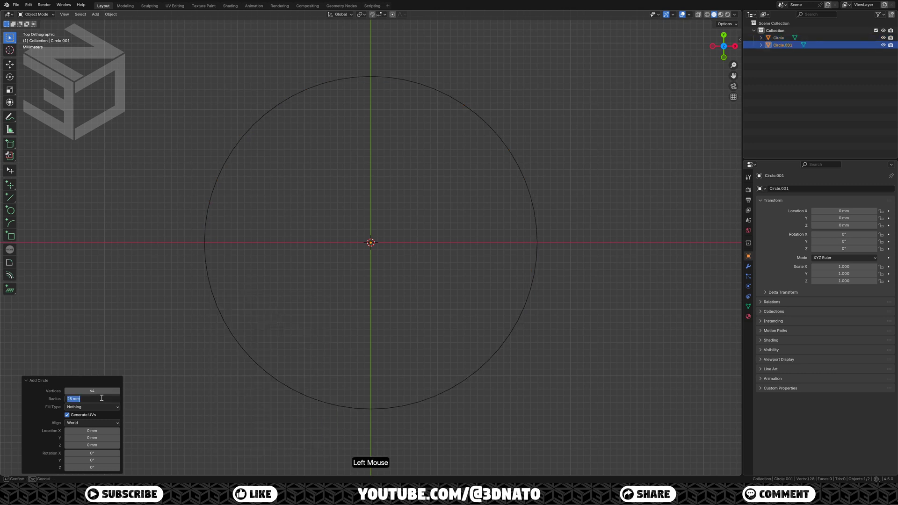
pyautogui.press('End')
pyautogui.write('/2')
pyautogui.press('Return')
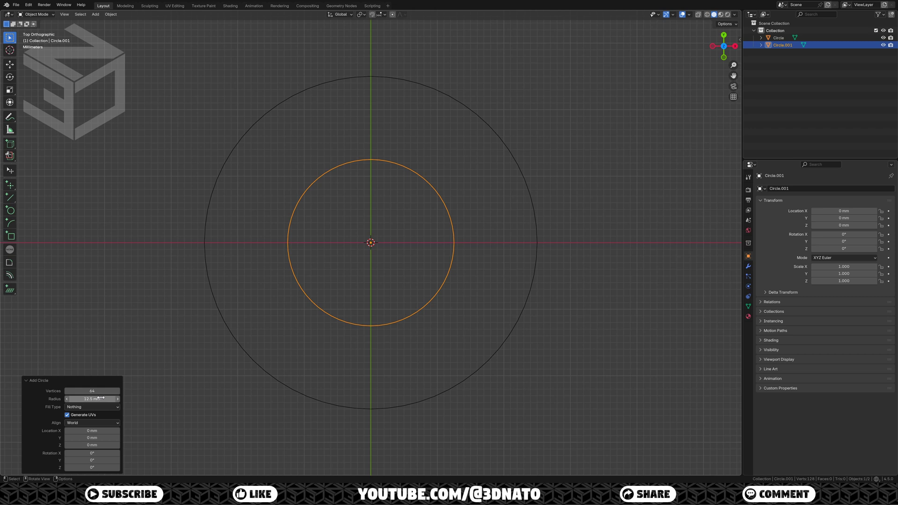
# Step: Join the two circles into one object and move all their vertices -50 mm along X in Edit Mode
pyautogui.keyDown('shift'); pyautogui.click(238, 344); pyautogui.keyUp('shift')
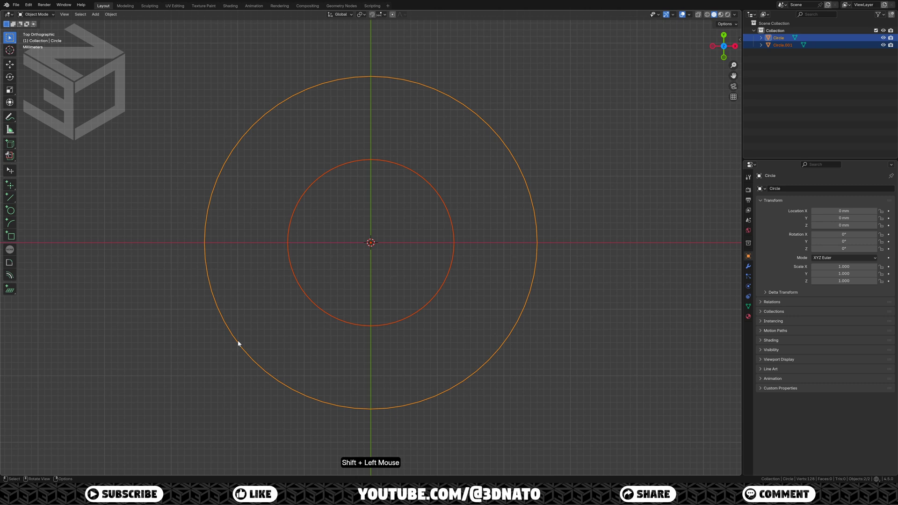
pyautogui.hotkey('ctrl', 'j')
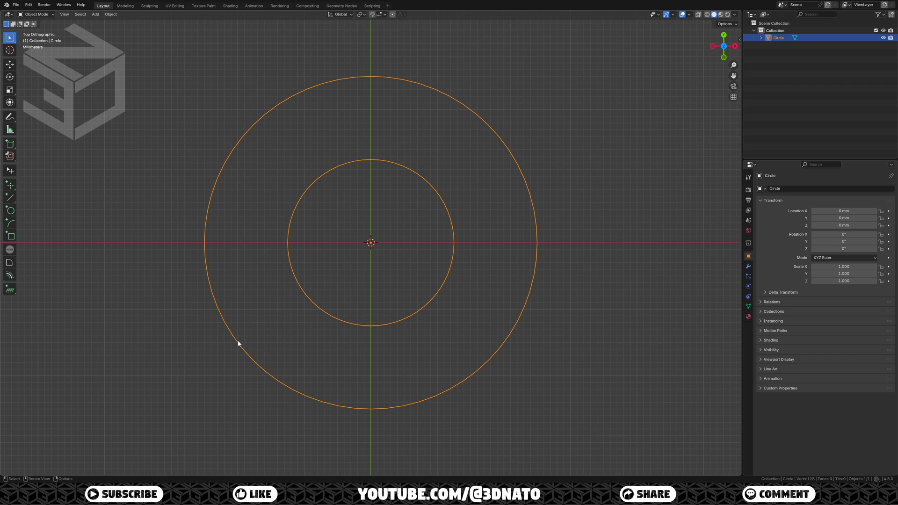
pyautogui.press('Tab')
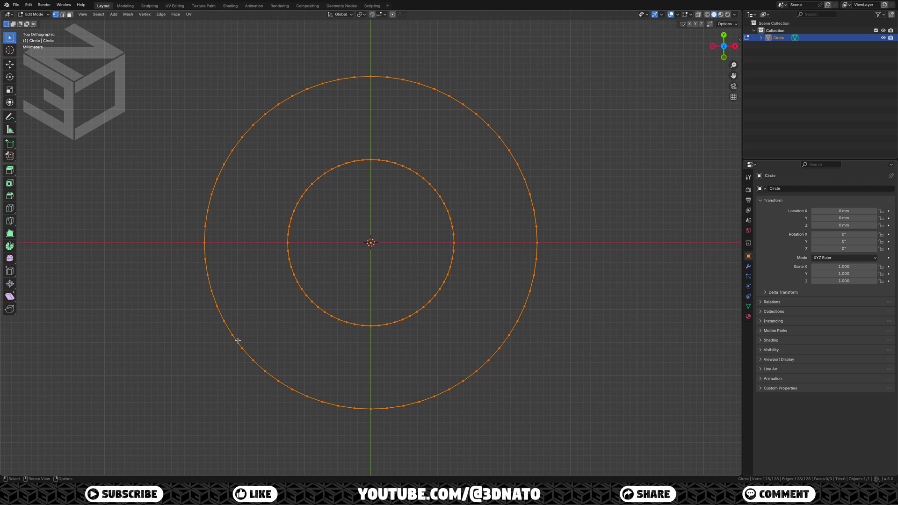
pyautogui.press('g')
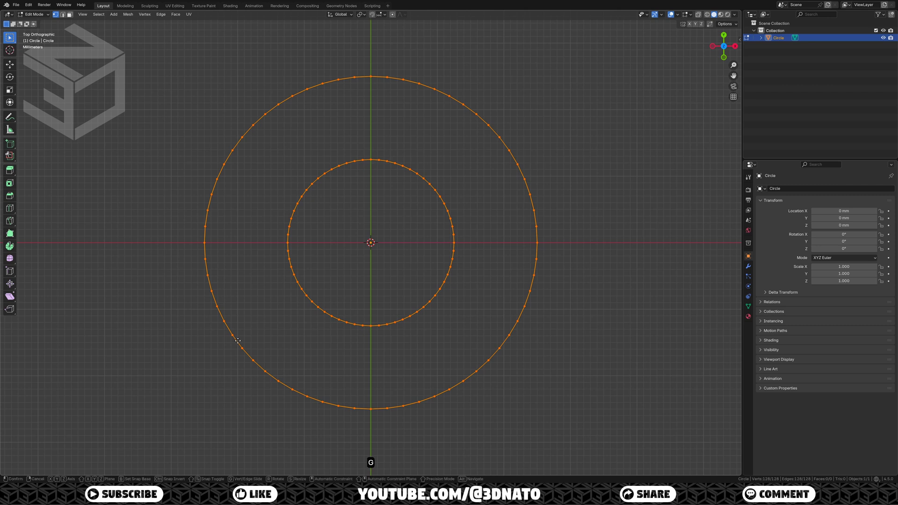
pyautogui.press('x')
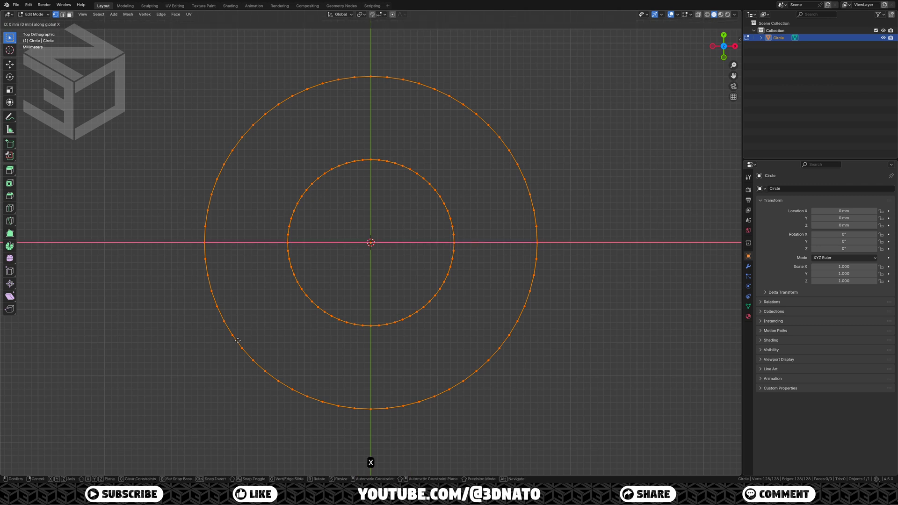
pyautogui.press('KP_Subtract')
pyautogui.press('KP_5')
pyautogui.press('KP_0')
pyautogui.press('KP_Enter')
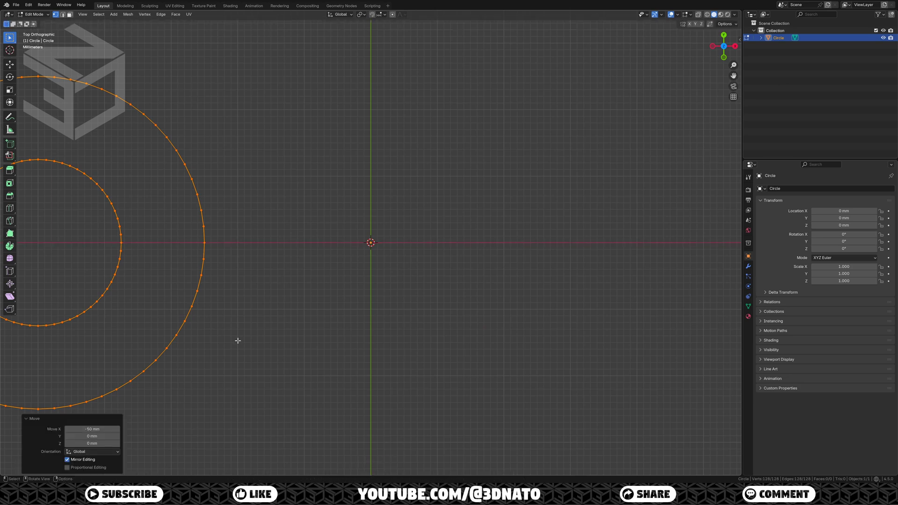
# Step: Delete the outer circle's vertices on the half facing the origin, keeping its topmost and bottommost vertices
pyautogui.keyDown('ctrl'); pyautogui.moveTo(237, 341); pyautogui.dragTo(238, 421, button='middle'); pyautogui.keyUp('ctrl')
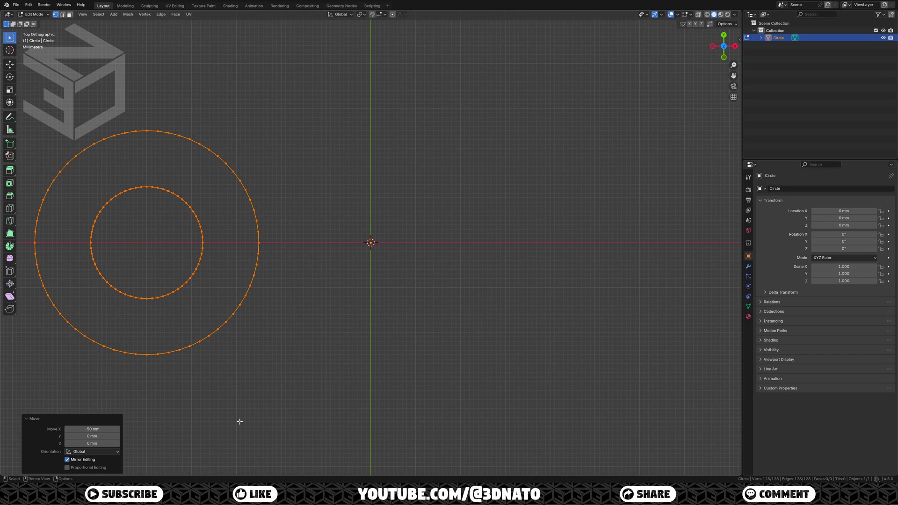
pyautogui.click(260, 243)
pyautogui.press('ctrl+KP_Add')
pyautogui.press('ctrl+KP_Add')
pyautogui.press('ctrl+KP_Add')
pyautogui.press('ctrl+KP_Add')
pyautogui.press('ctrl+KP_Add')
pyautogui.press('ctrl+KP_Add')
pyautogui.press('ctrl+KP_Add')
pyautogui.press('ctrl+KP_Add')
pyautogui.press('ctrl+KP_Add')
pyautogui.press('ctrl+KP_Add')
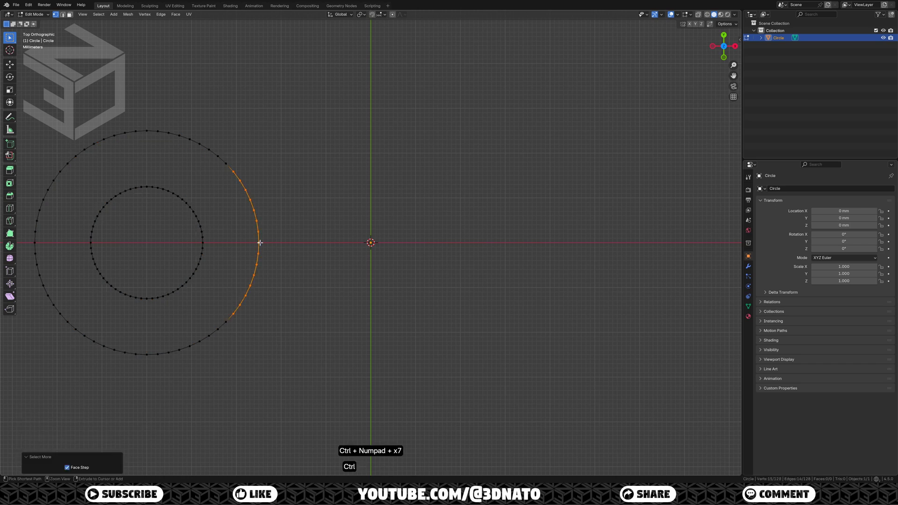
pyautogui.press('ctrl+KP_Add')
pyautogui.press('ctrl+KP_Add')
pyautogui.press('ctrl+KP_Add')
pyautogui.press('ctrl+KP_Add')
pyautogui.press('ctrl+KP_Add')
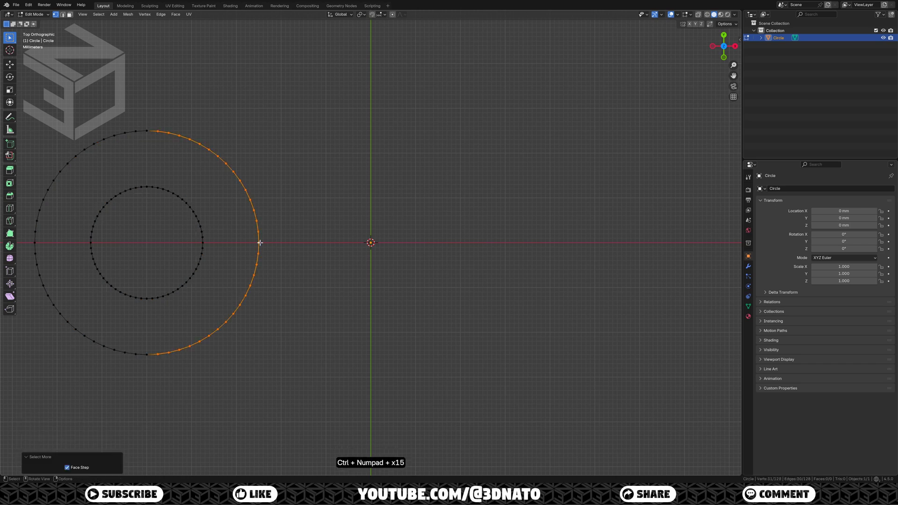
pyautogui.press('x')
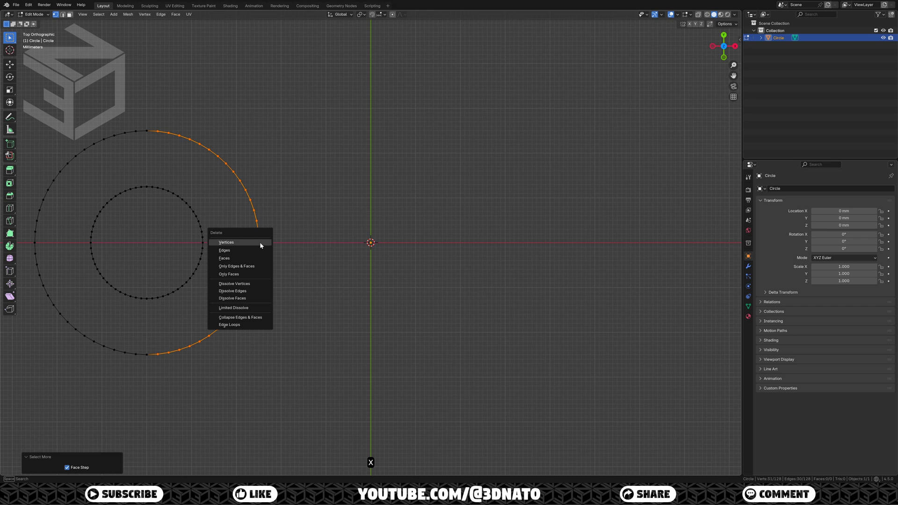
pyautogui.click(261, 242)
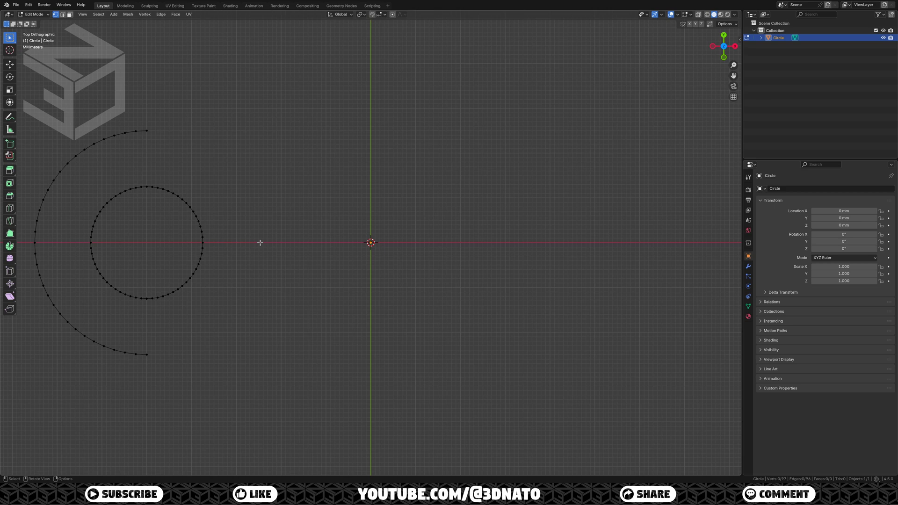
# Step: Extrude the two end vertices of the open outer arc 50 mm along X
pyautogui.click(148, 132)
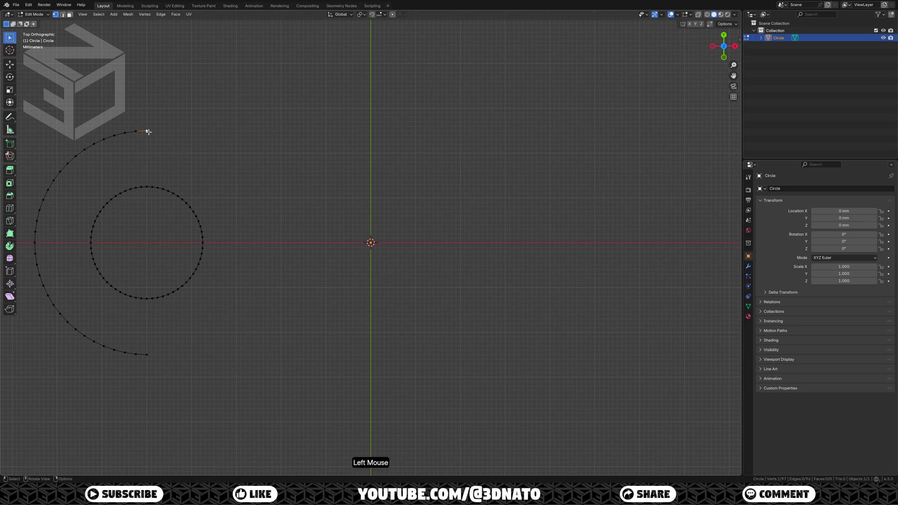
pyautogui.keyDown('shift'); pyautogui.click(149, 354); pyautogui.keyUp('shift')
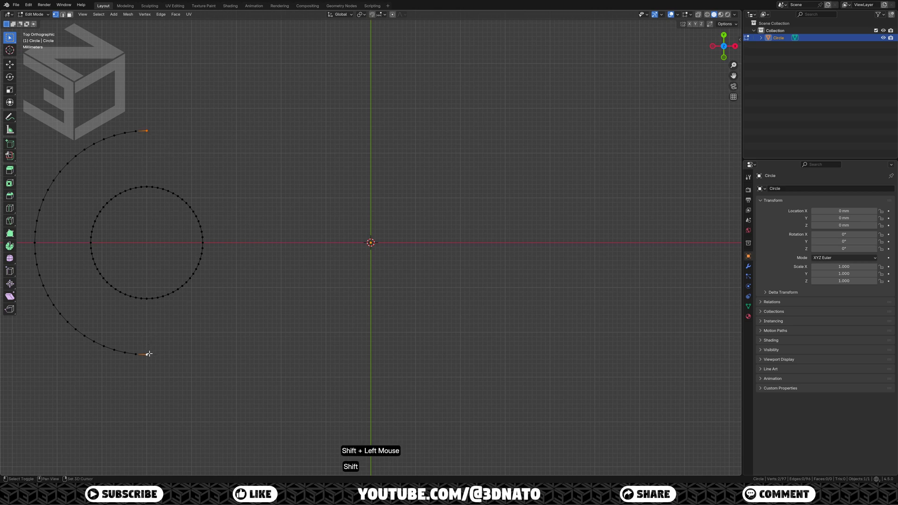
pyautogui.press('e')
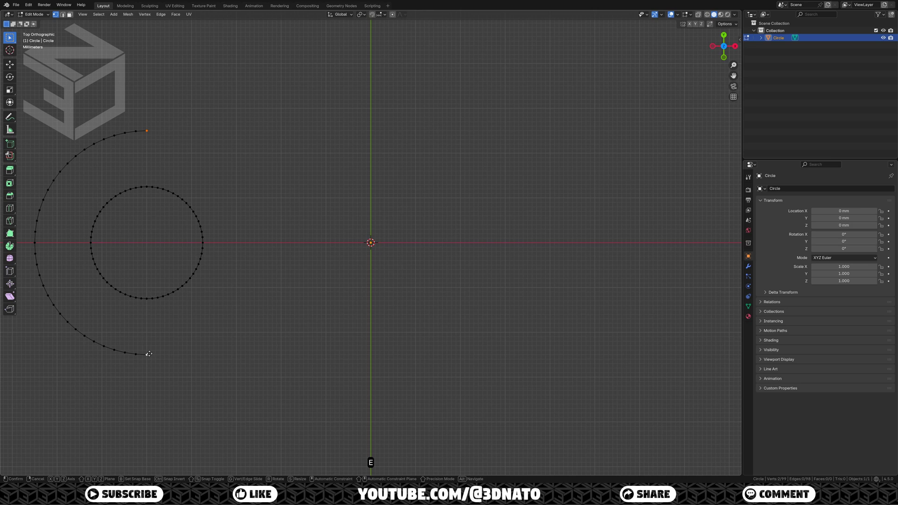
pyautogui.write('x50')
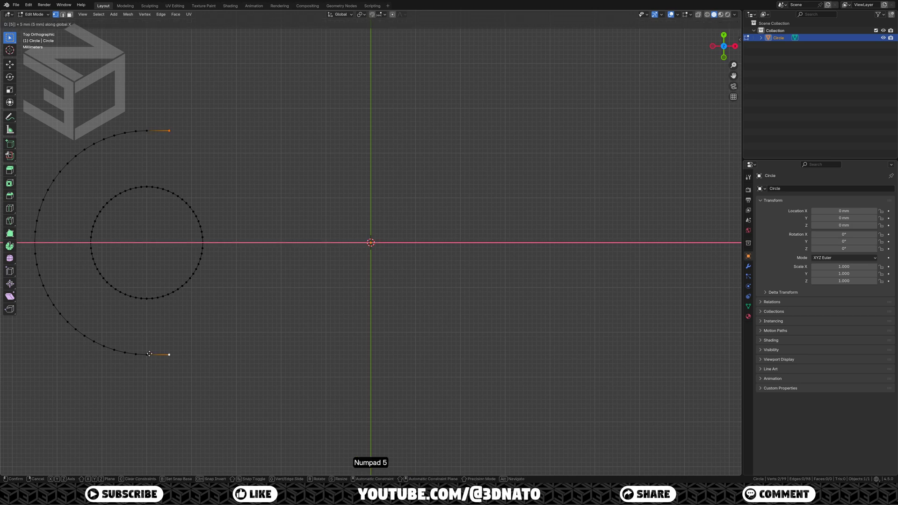
pyautogui.press('KP_Enter')
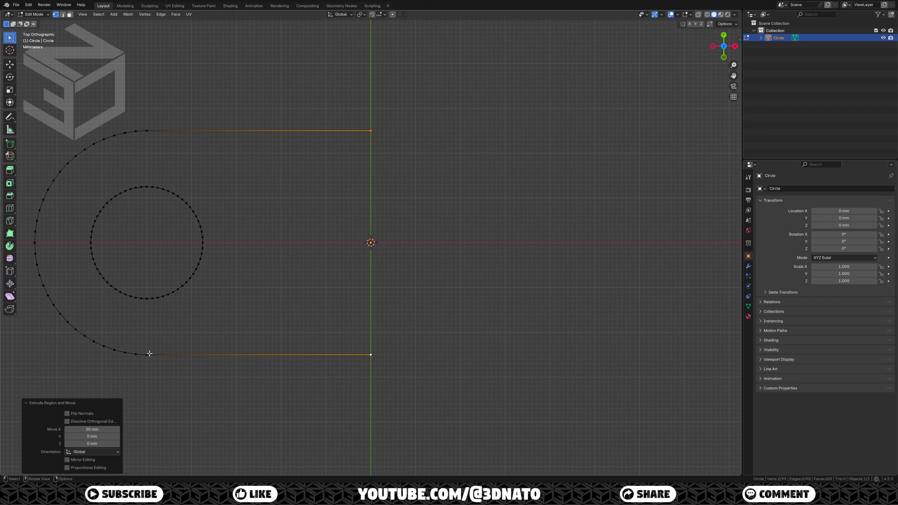
# Step: Connect the two extruded end vertices with an edge and subdivide that edge with one cut
pyautogui.press('f')
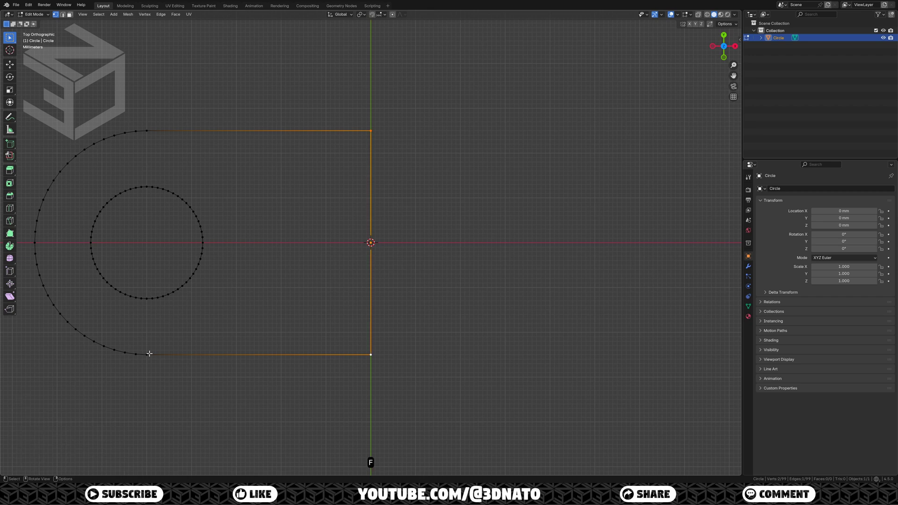
pyautogui.rightClick(150, 354)
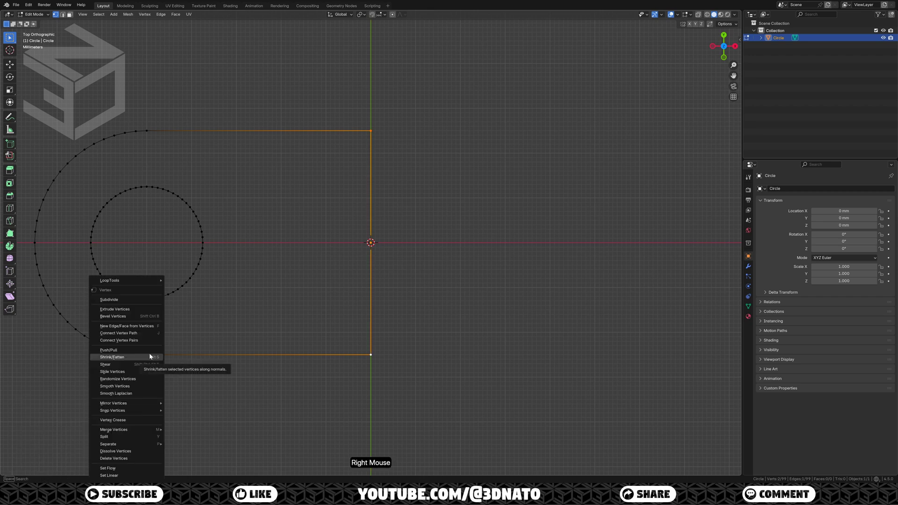
pyautogui.click(148, 302)
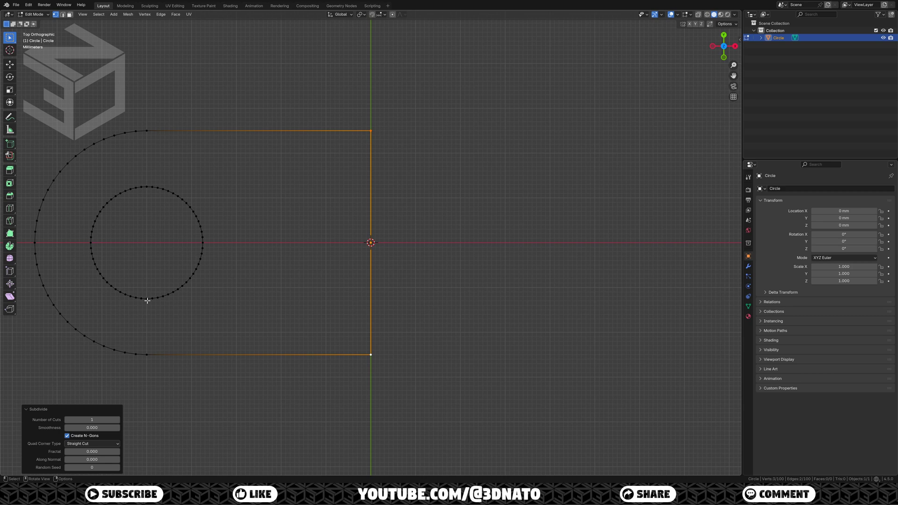
# Step: Fill the upper and lower halves of the outline around the circular hole with faces, and return to Object Mode
pyautogui.moveTo(24, 104); pyautogui.dragTo(384, 244)
pyautogui.press('f')
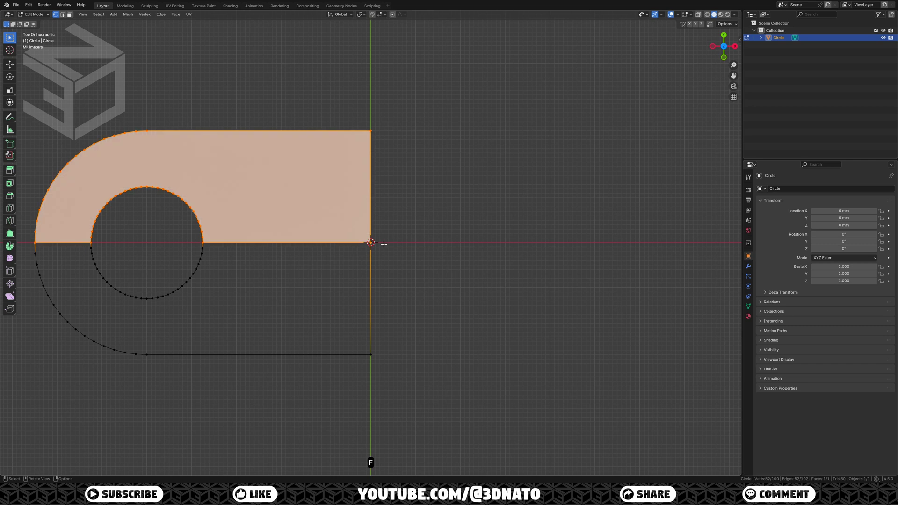
pyautogui.moveTo(383, 241); pyautogui.dragTo(32, 378)
pyautogui.press('f')
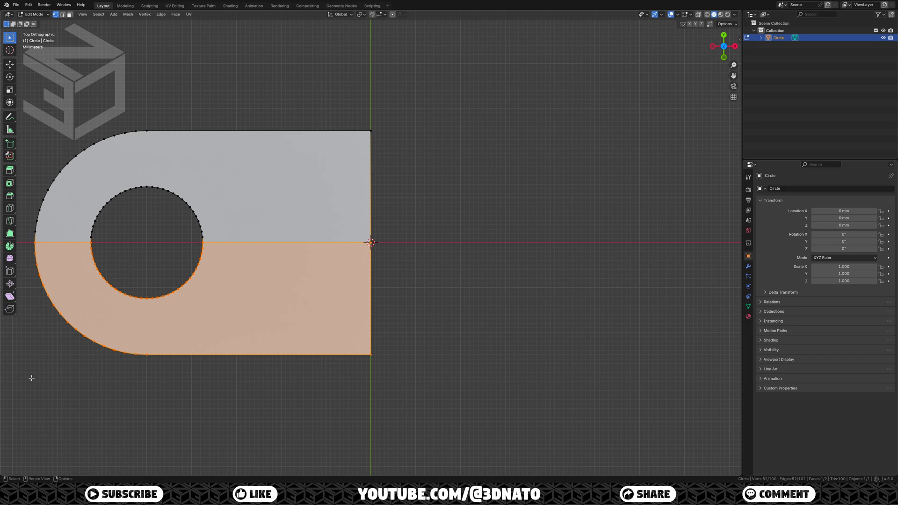
pyautogui.press('Tab')
pyautogui.moveTo(146, 398); pyautogui.dragTo(307, 327, button='middle')
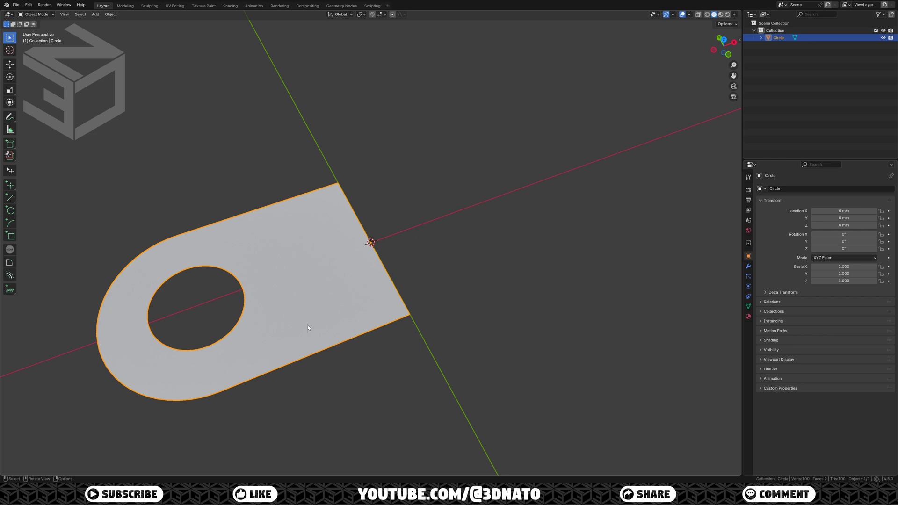
# Step: Add a Mirror modifier to the plate, mirroring it across the X axis
pyautogui.click(749, 266)
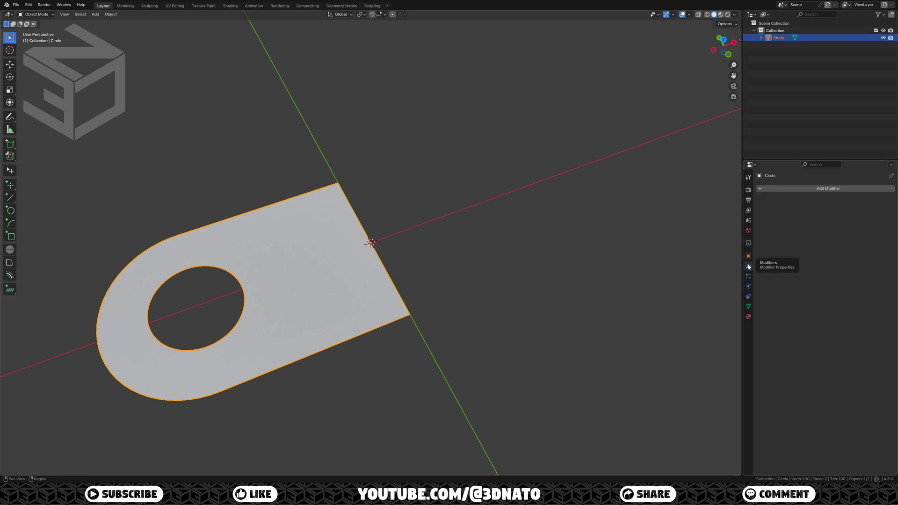
pyautogui.click(791, 190)
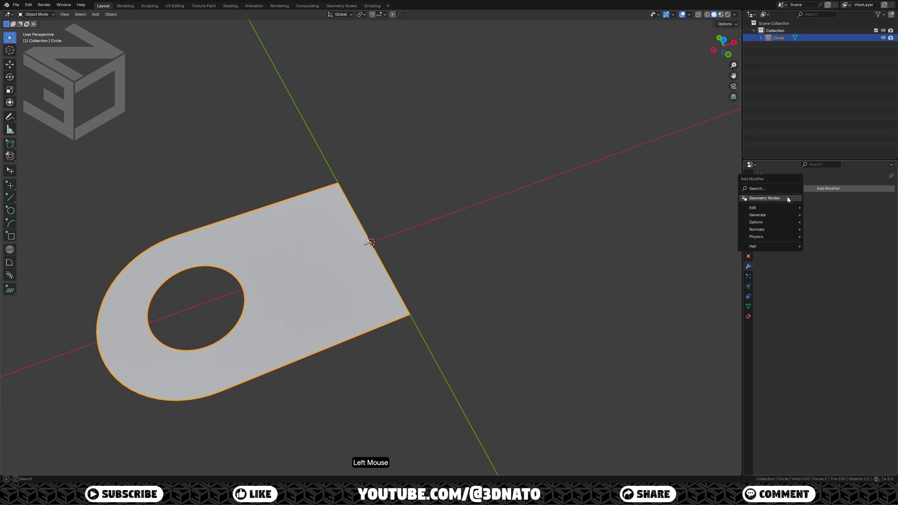
pyautogui.moveTo(796, 215)
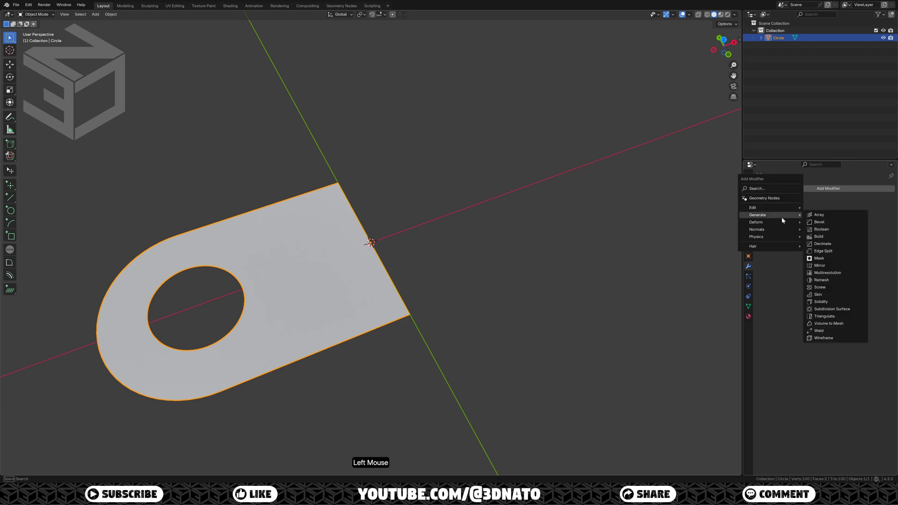
pyautogui.click(811, 266)
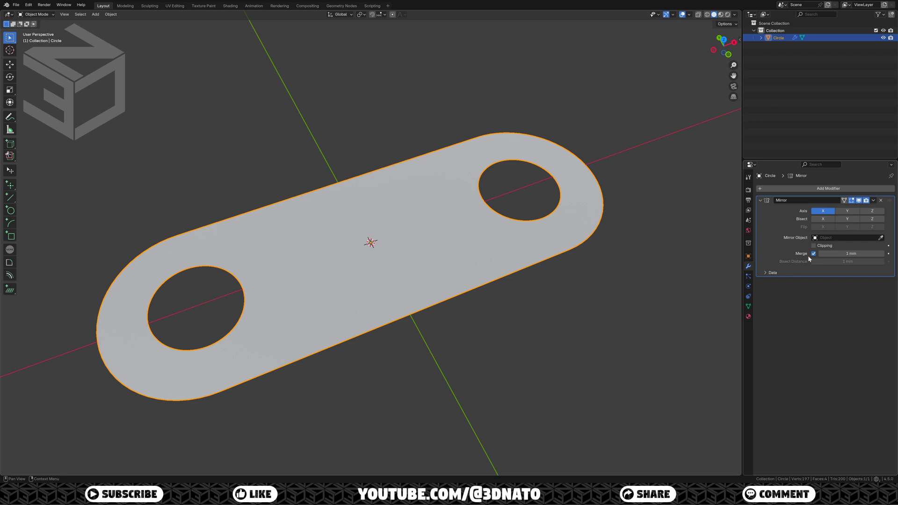
# Step: Add a Solidify modifier to give the mirrored plate a thickness of 10 mm
pyautogui.click(802, 190)
pyautogui.moveTo(802, 191)
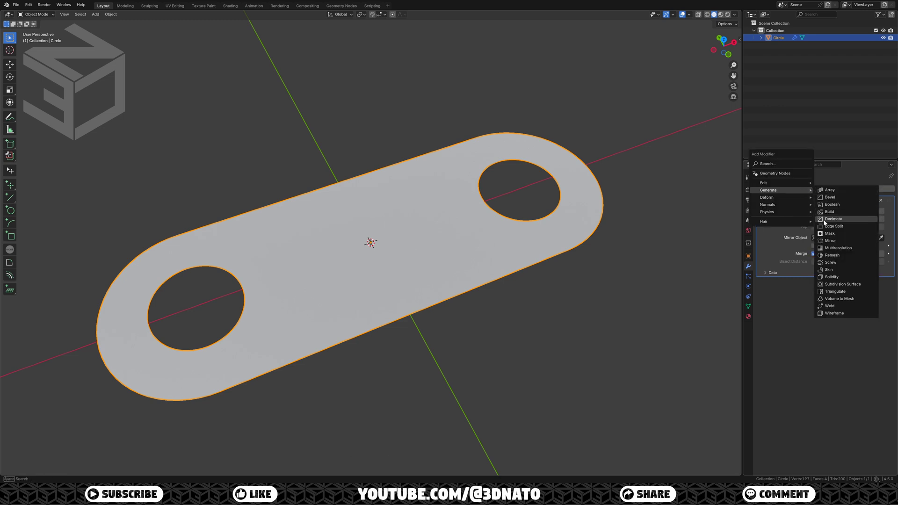
pyautogui.click(831, 277)
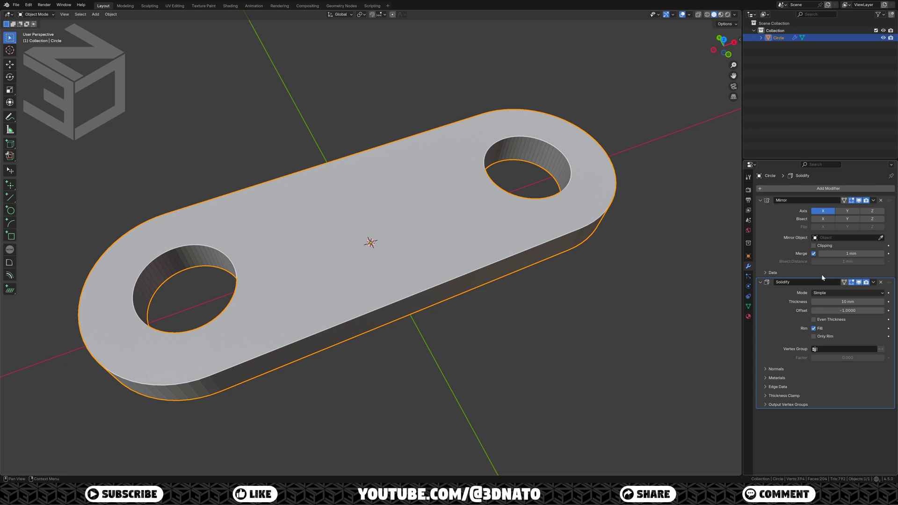
# Step: Add a Bevel modifier to the plate's edges and set its amount to 2 mm
pyautogui.click(811, 188)
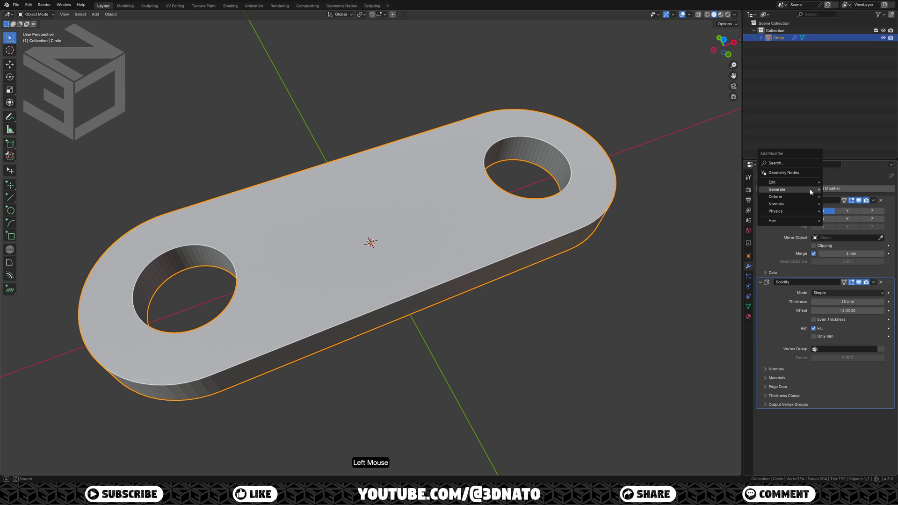
pyautogui.moveTo(811, 190)
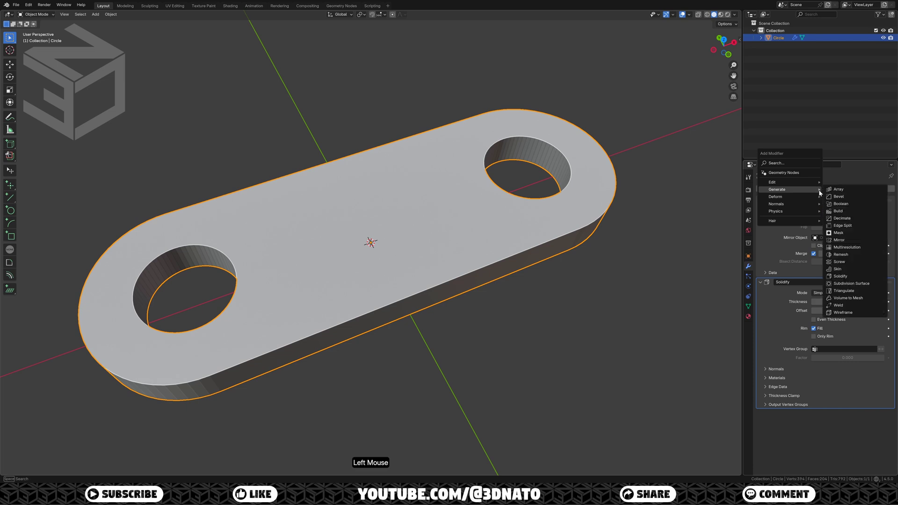
pyautogui.click(836, 197)
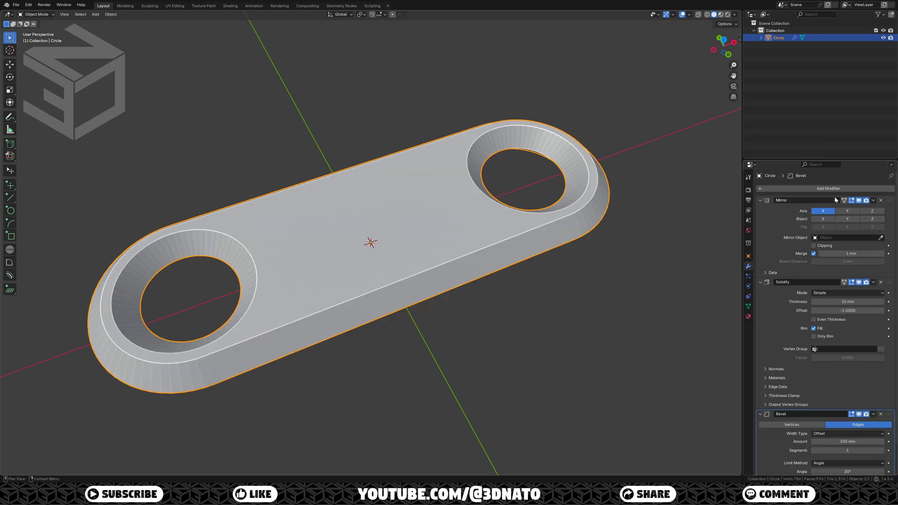
pyautogui.click(828, 441)
pyautogui.write('2')
pyautogui.press('Return')
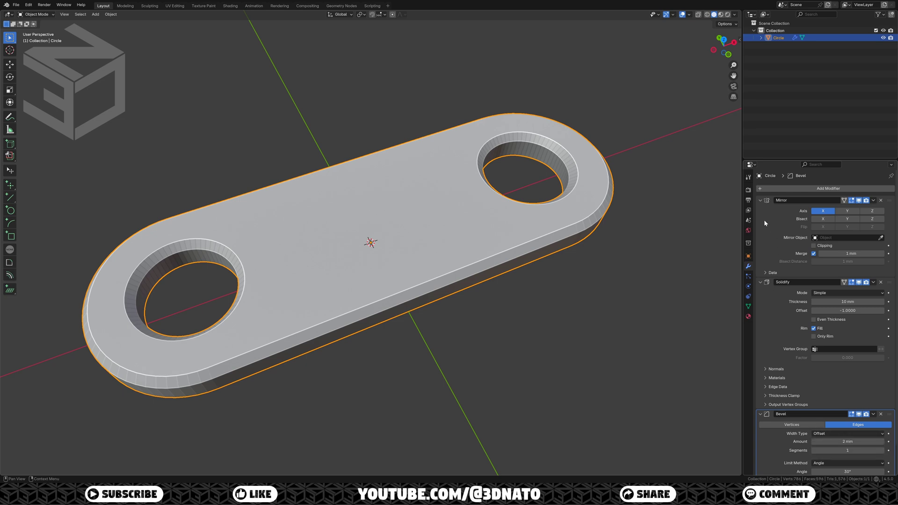
# Step: Apply the Mirror, Solidify and Bevel modifiers to the plate, and shade it auto smooth
pyautogui.hotkey('ctrl', 'a')
pyautogui.hotkey('ctrl', 'a')
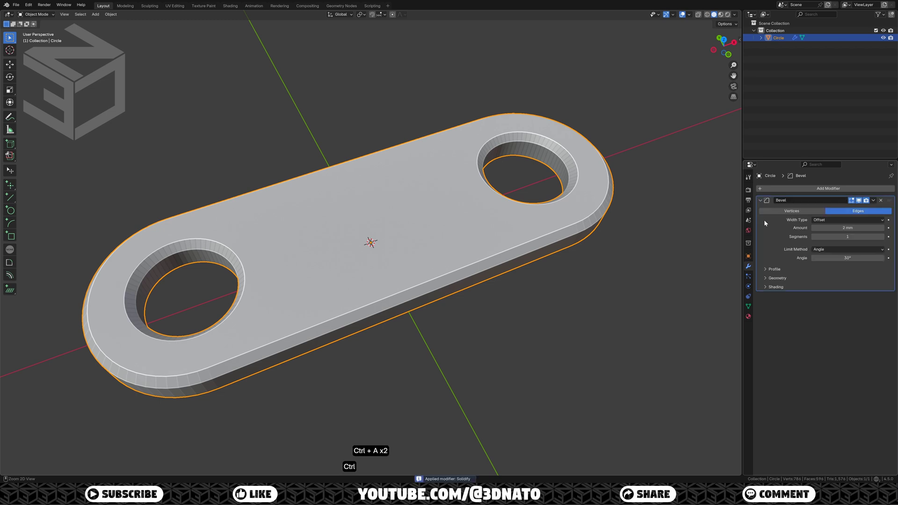
pyautogui.hotkey('ctrl', 'a')
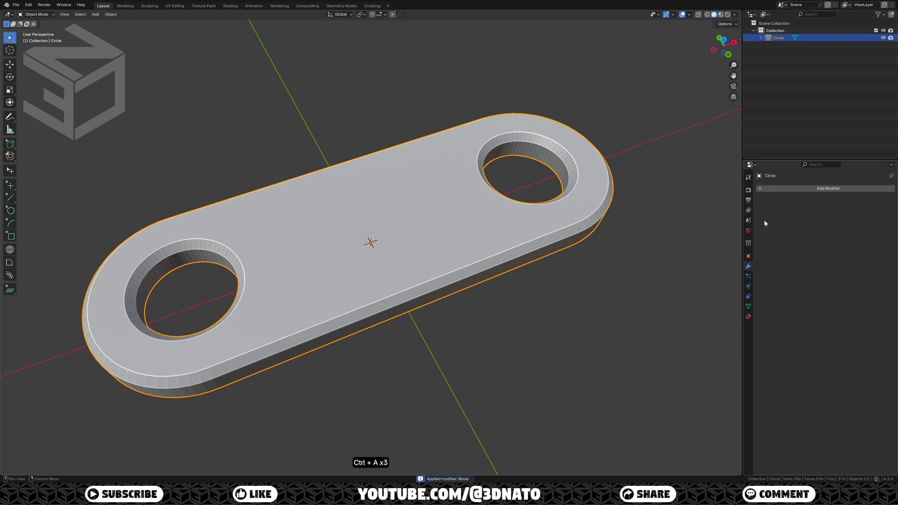
pyautogui.rightClick(548, 231)
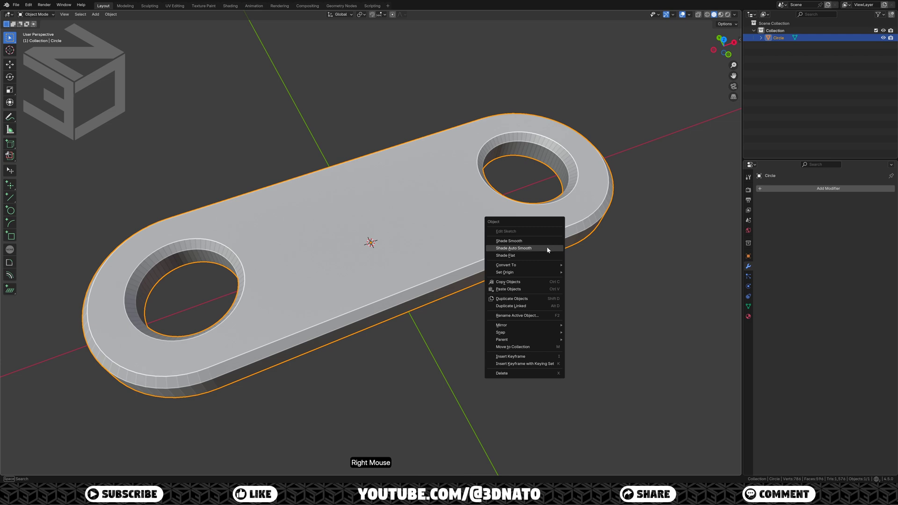
pyautogui.click(548, 248)
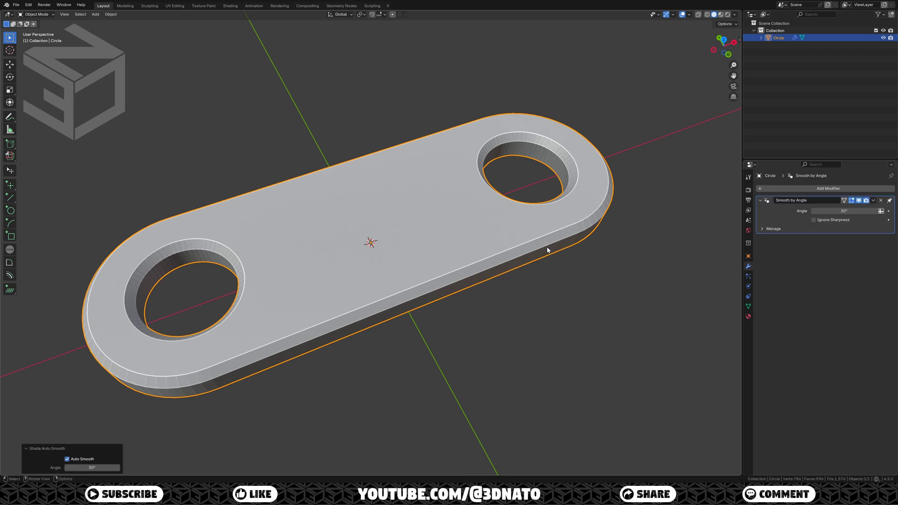